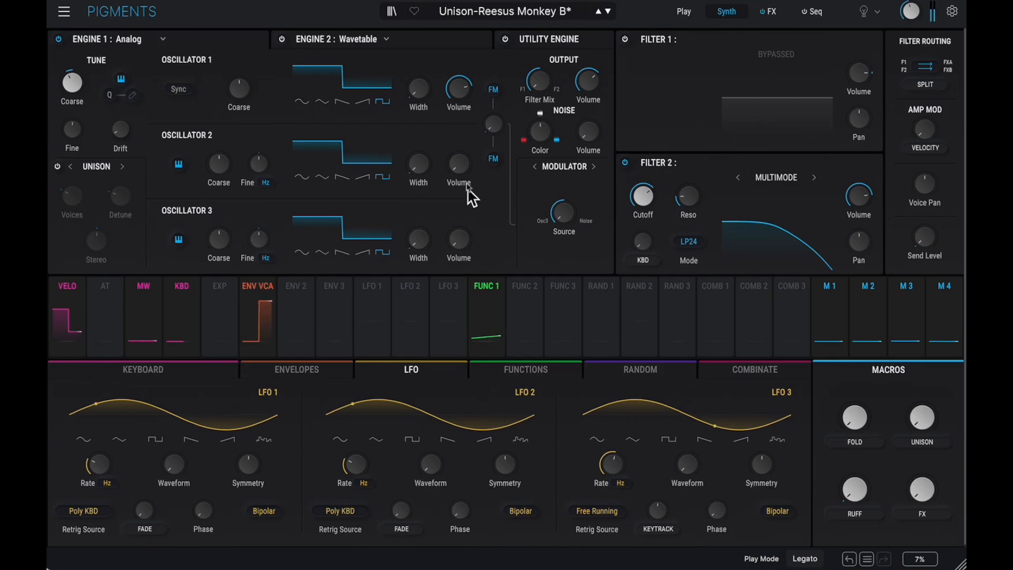
# Step: Raise the volumes of Oscillator 2 and Oscillator 3 in the Analog engine to match Oscillator 1
pyautogui.moveTo(463, 175)
pyautogui.moveTo(462, 176); pyautogui.dragTo(439, 64)
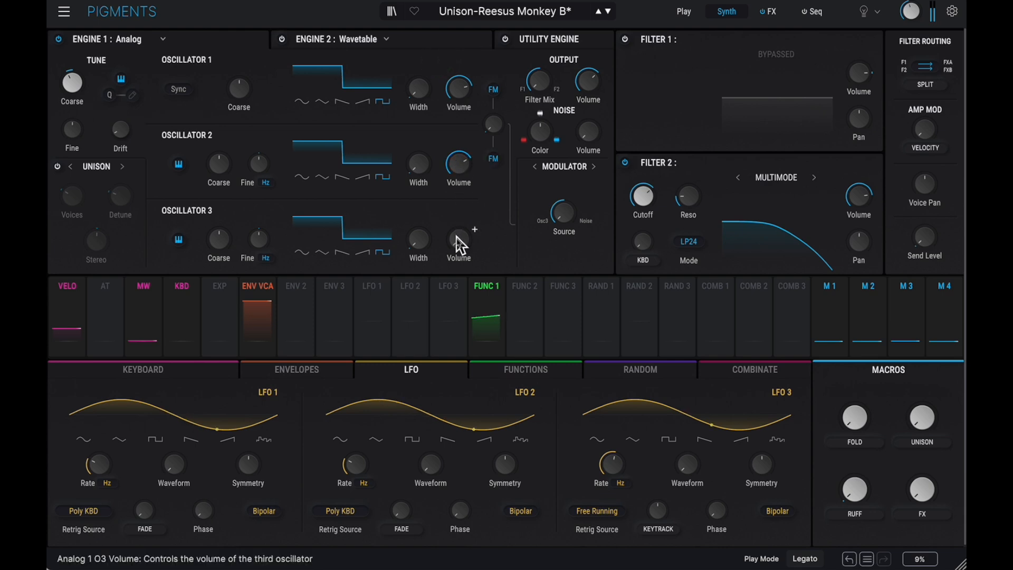
pyautogui.moveTo(457, 238); pyautogui.dragTo(438, 127)
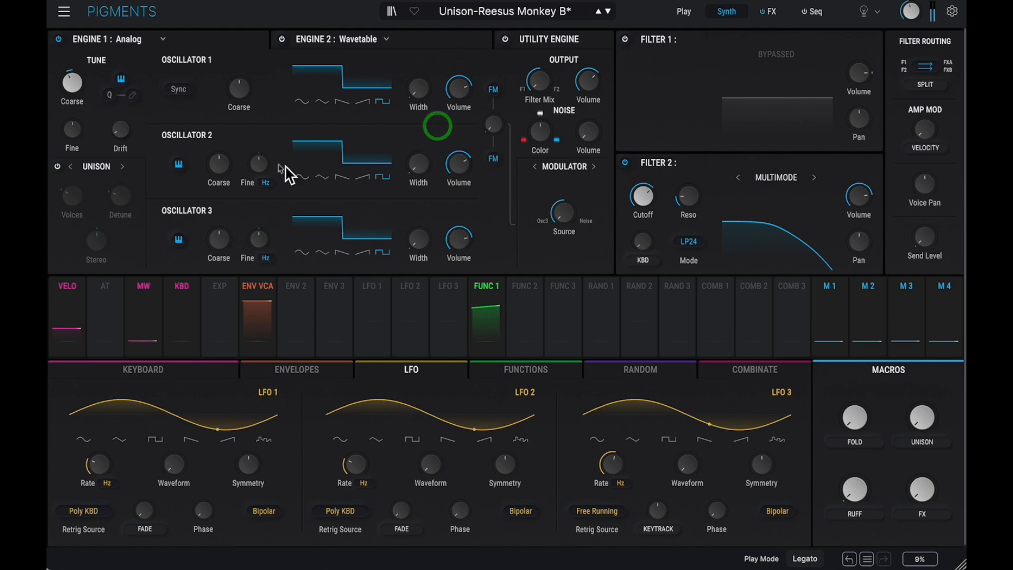
# Step: Detune the Analog engine by setting Oscillator 2's fine tuning to 0.560 Hz and Oscillator 3's to -0.560 Hz
pyautogui.click(256, 164)
pyautogui.moveTo(256, 165); pyautogui.dragTo(253, 153)
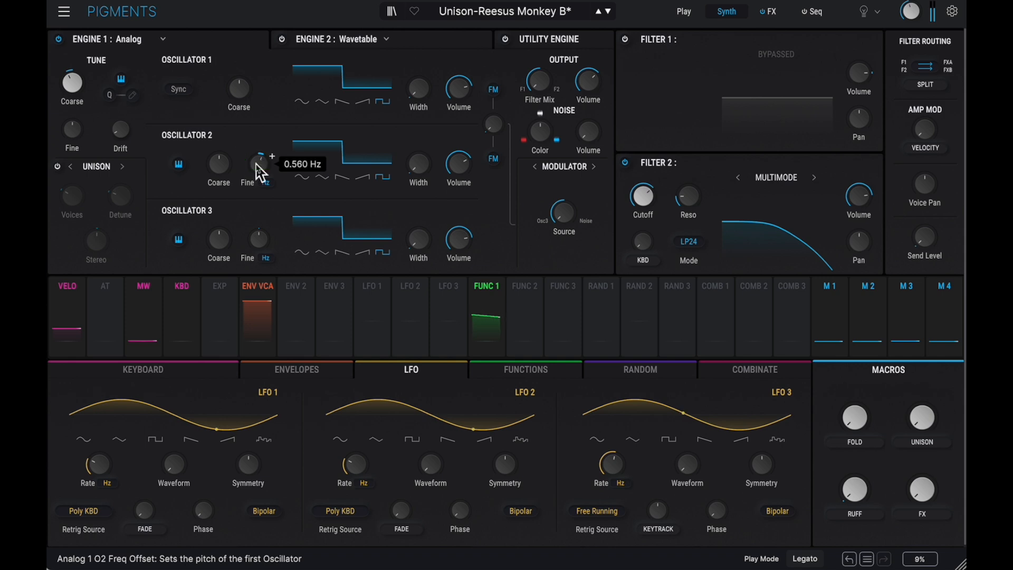
pyautogui.moveTo(258, 239)
pyautogui.mouseDown()
pyautogui.moveTo(253, 251)
pyautogui.moveTo(242, 242)
pyautogui.moveTo(254, 235)
pyautogui.moveTo(254, 268)
pyautogui.moveTo(248, 247)
pyautogui.mouseUp()
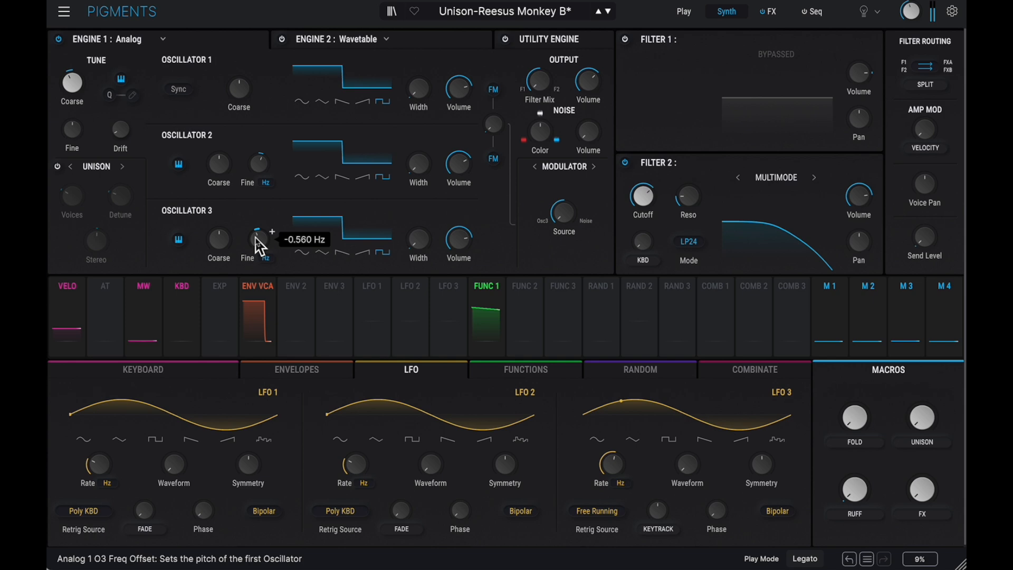
# Step: Turn on Unison for the Analog engine and sweep its detune amount
pyautogui.click(58, 166)
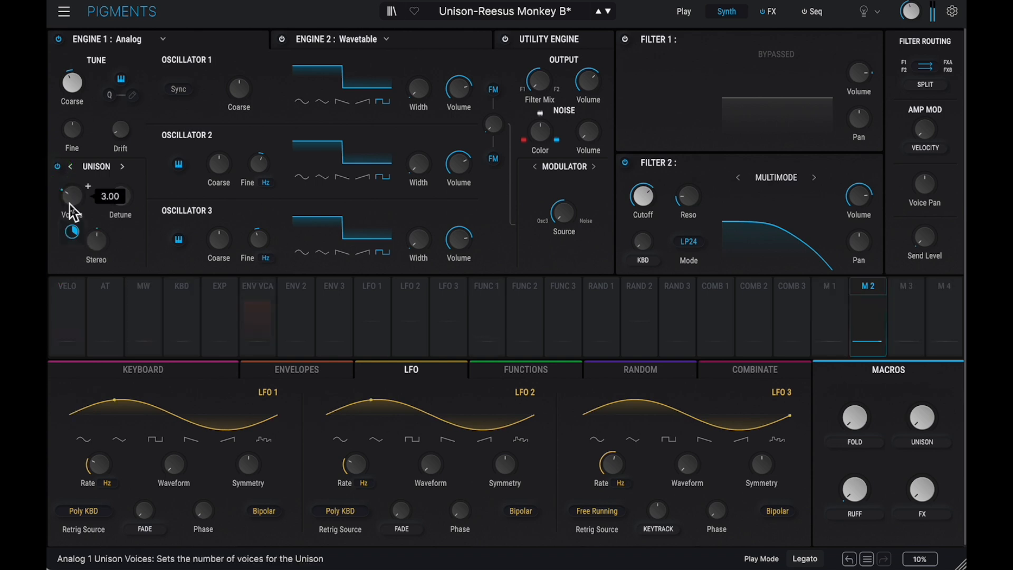
pyautogui.click(116, 197)
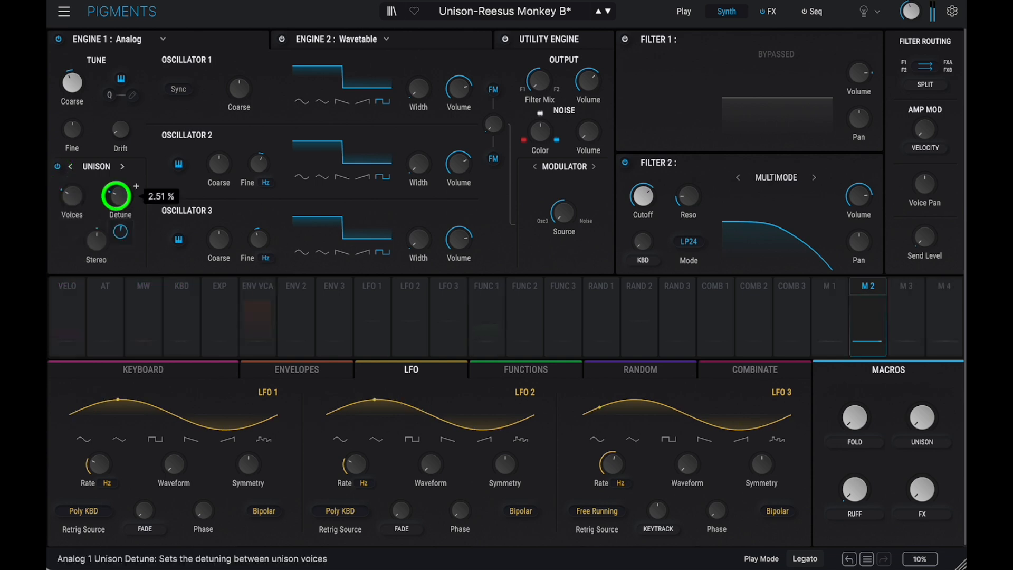
pyautogui.moveTo(116, 197); pyautogui.dragTo(122, 90)
# Step: Bypass Engine 1 and switch on the Utility Engine to hear its oscillator alone
pyautogui.click(59, 40)
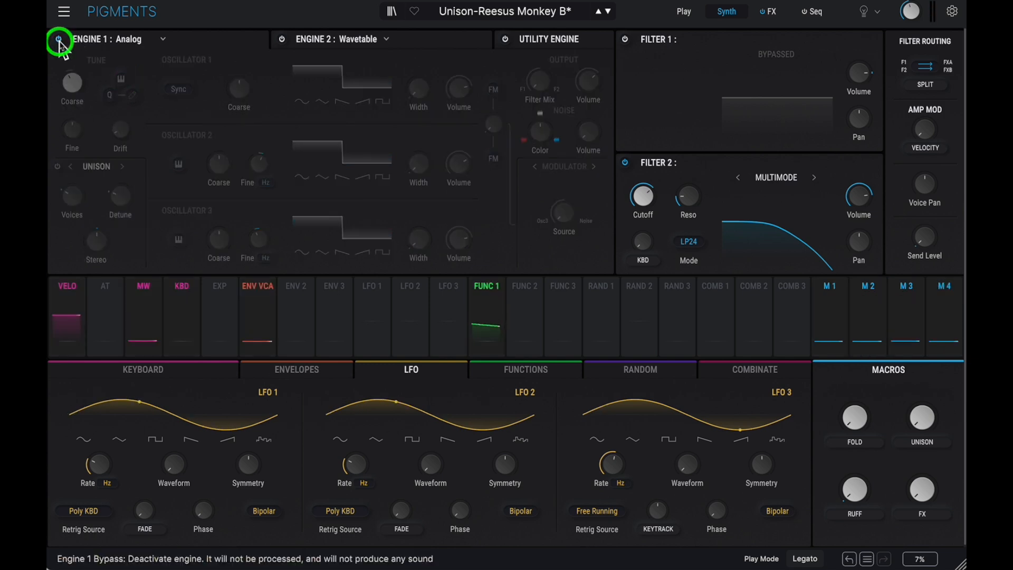
pyautogui.click(552, 42)
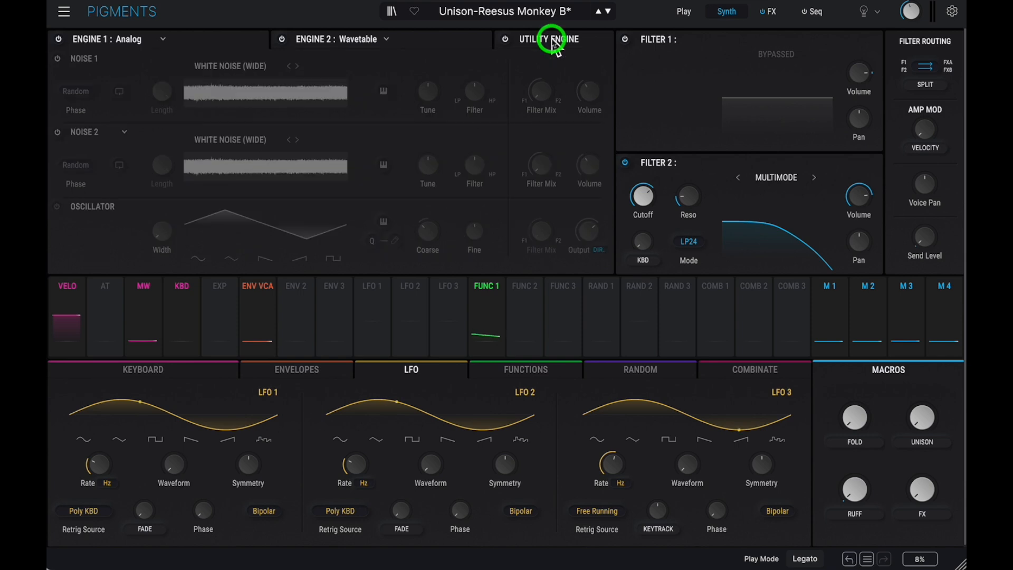
pyautogui.click(504, 39)
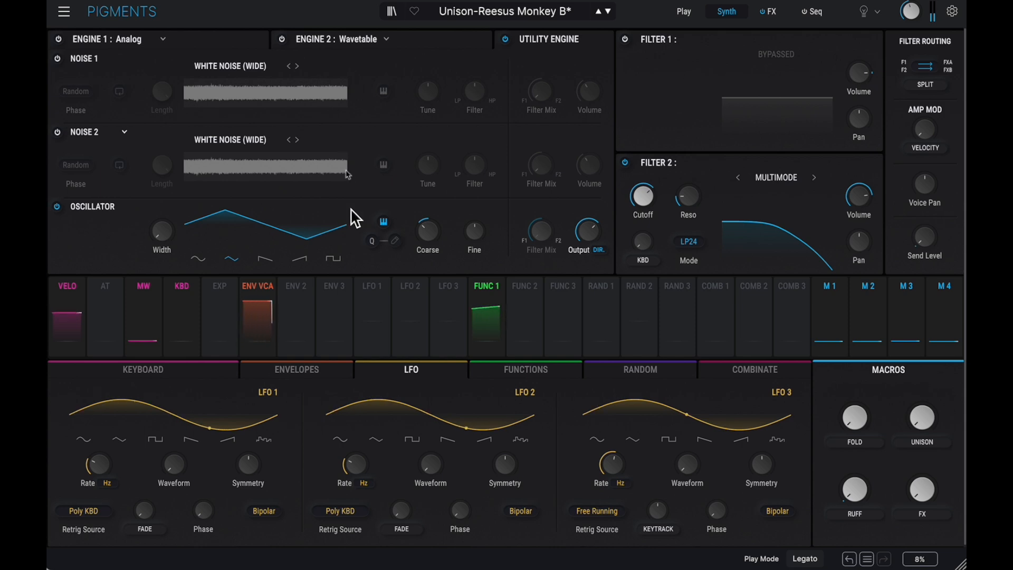
# Step: Turn Engine 1 back on, then activate Filter 1 and adjust its cutoff
pyautogui.click(60, 39)
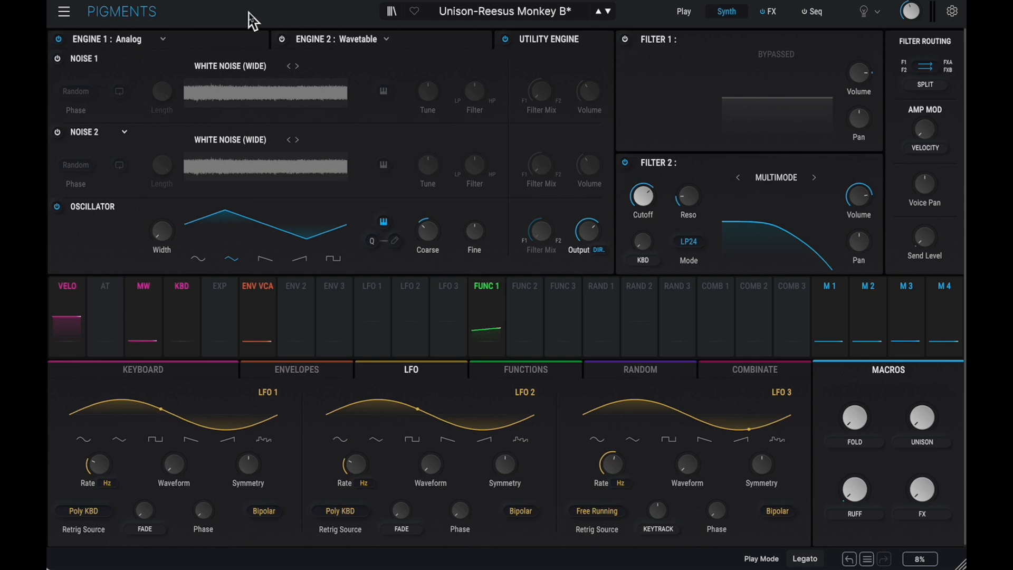
pyautogui.click(241, 37)
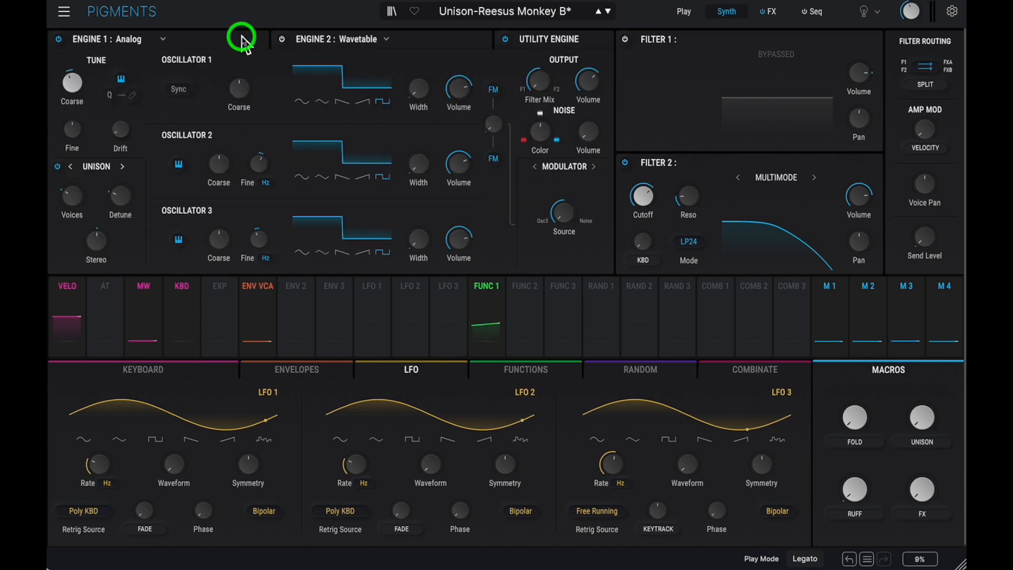
pyautogui.click(626, 40)
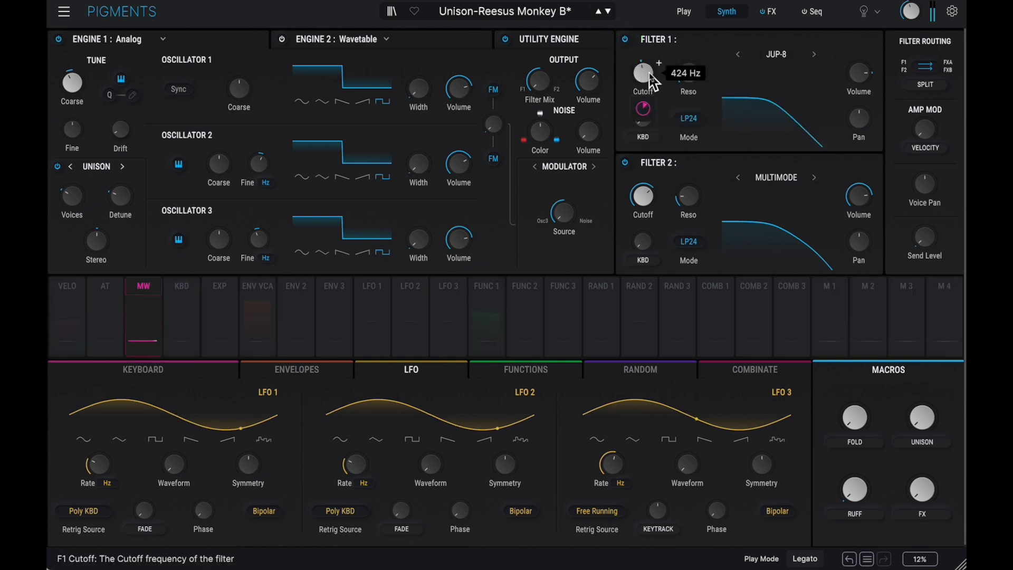
pyautogui.moveTo(644, 69)
pyautogui.mouseDown()
pyautogui.moveTo(633, 45)
pyautogui.moveTo(632, 71)
pyautogui.mouseUp()
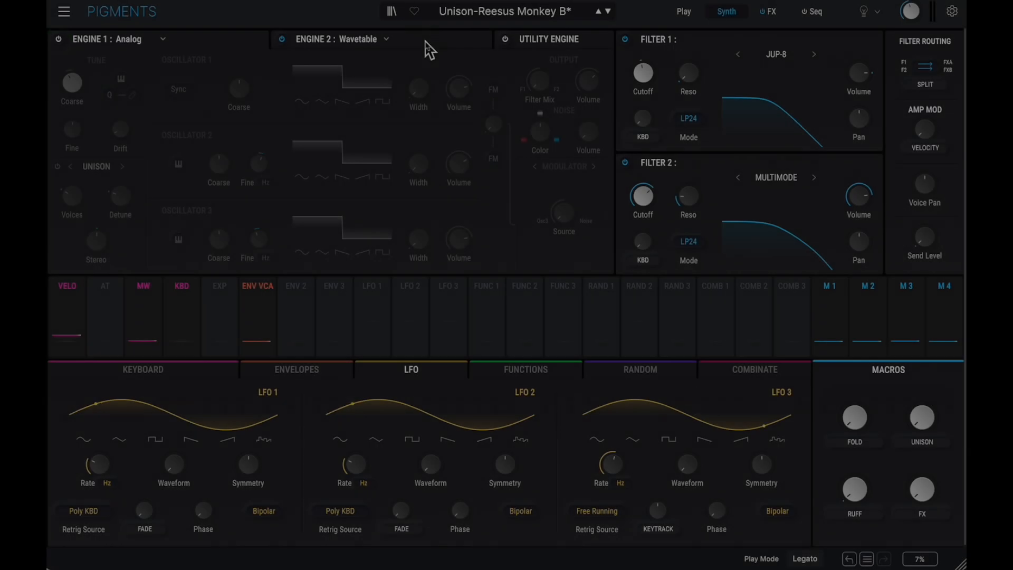
# Step: Show Engine 2's wavetable settings and sweep the wavetable position up to 1.00 and back to 0.00
pyautogui.click(424, 42)
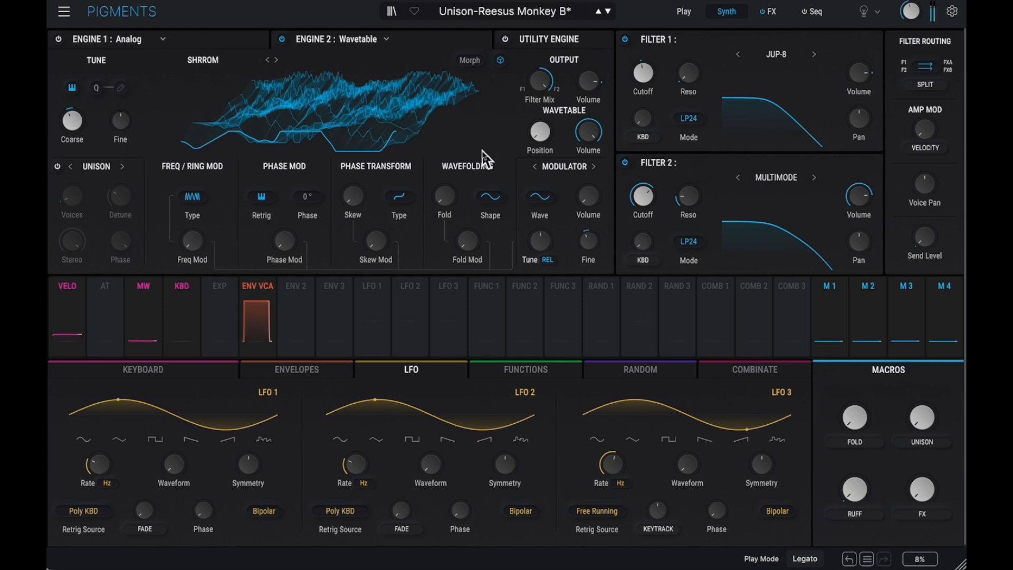
pyautogui.click(539, 136)
pyautogui.moveTo(539, 136); pyautogui.dragTo(514, 59)
pyautogui.moveTo(514, 48); pyautogui.dragTo(455, 13)
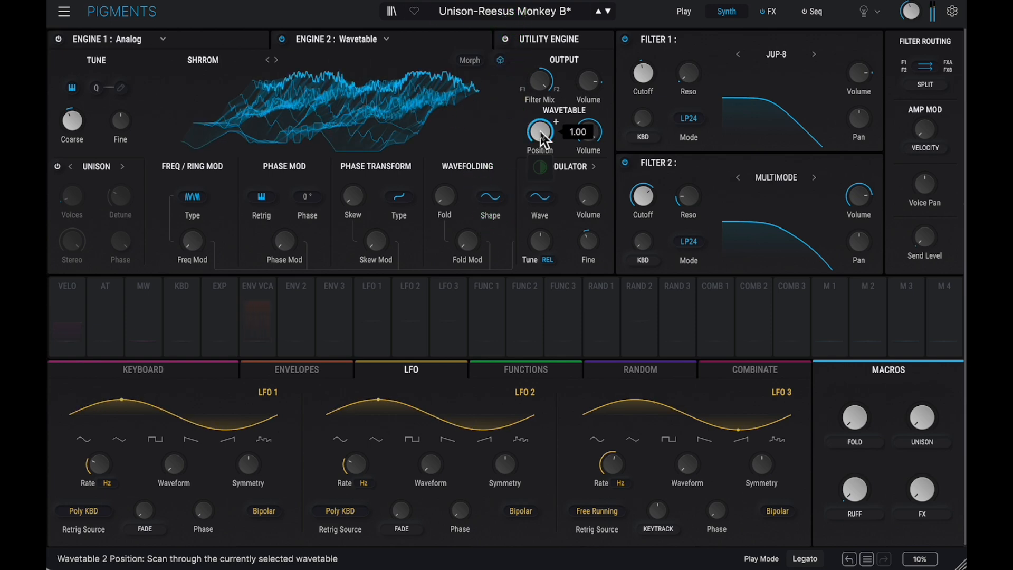
pyautogui.moveTo(540, 137); pyautogui.dragTo(447, 366)
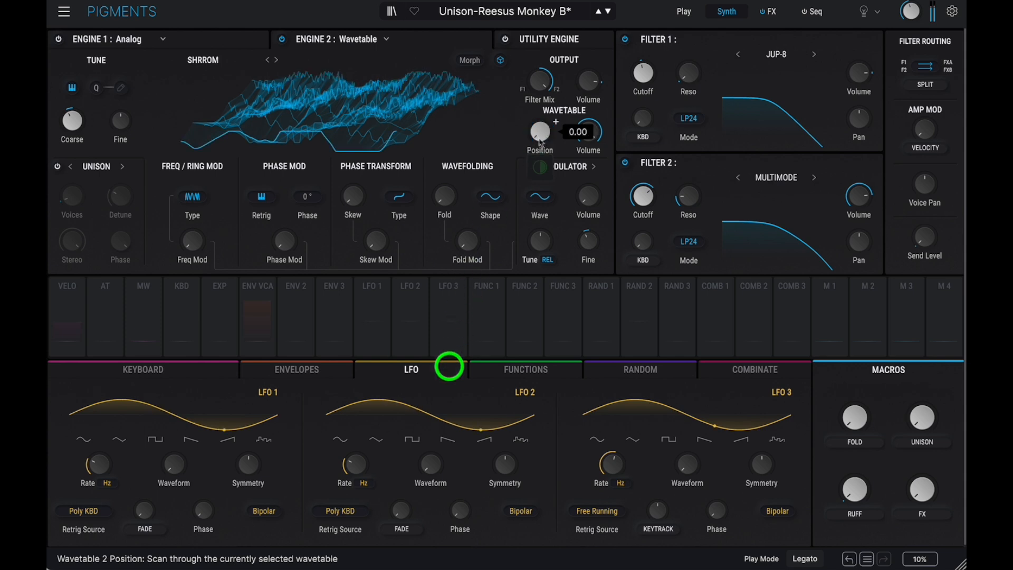
# Step: Enable Morph for the Engine 2 wavetable and sweep its position to hear the smoothed transitions
pyautogui.click(470, 61)
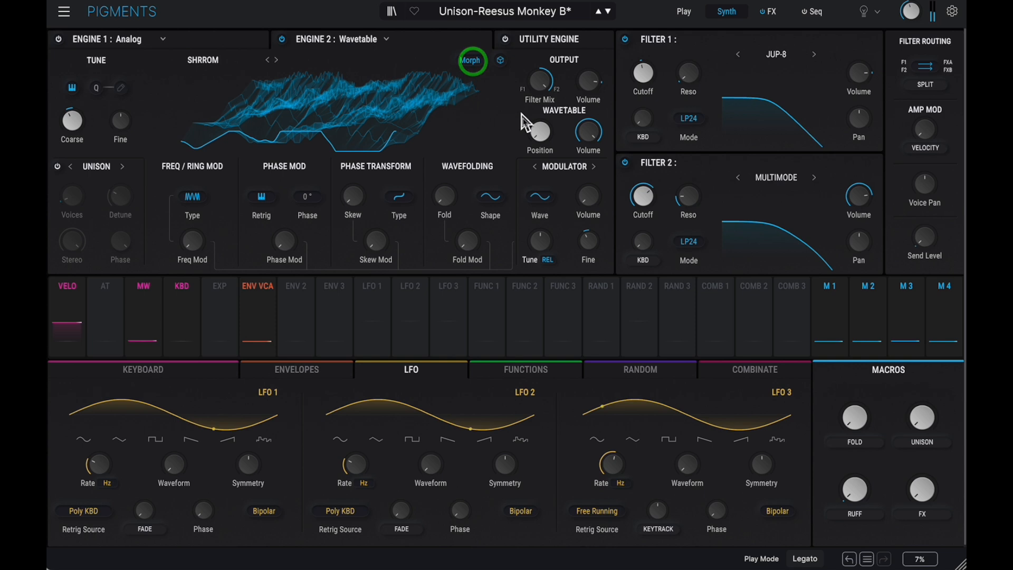
pyautogui.moveTo(540, 133); pyautogui.dragTo(474, 136)
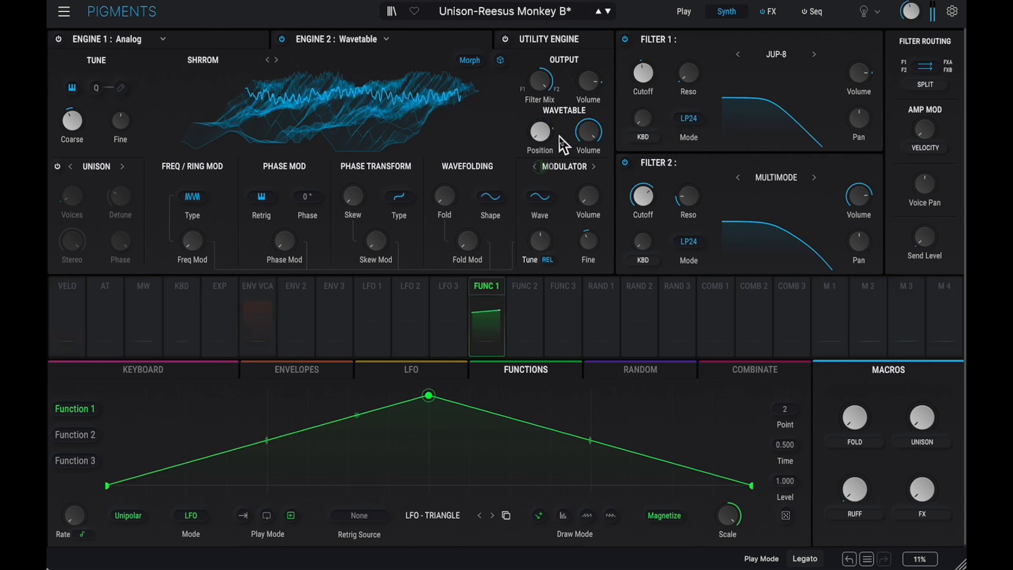
pyautogui.moveTo(555, 136)
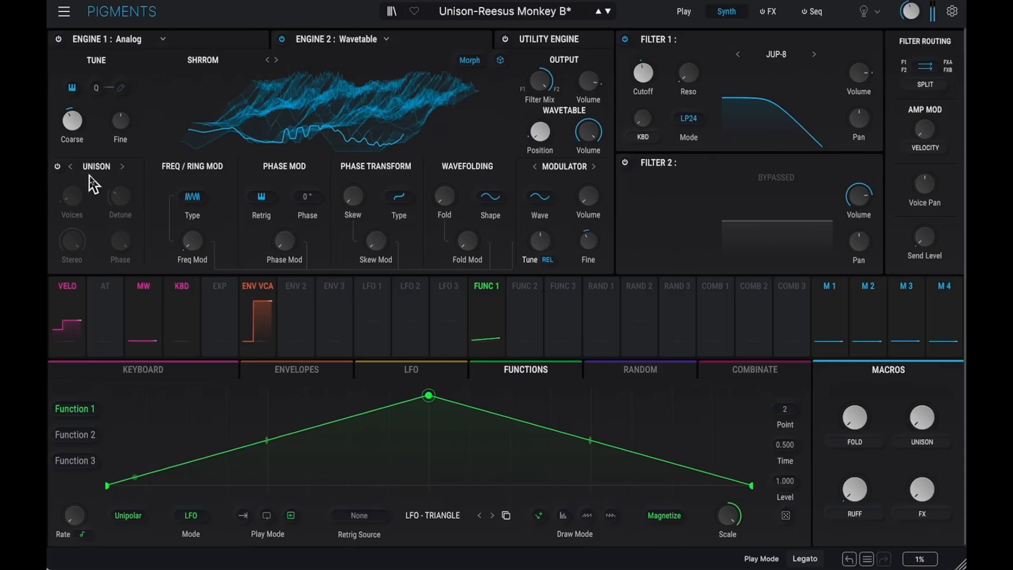
# Step: Turn on Unison for the Engine 2 wavetable
pyautogui.click(57, 167)
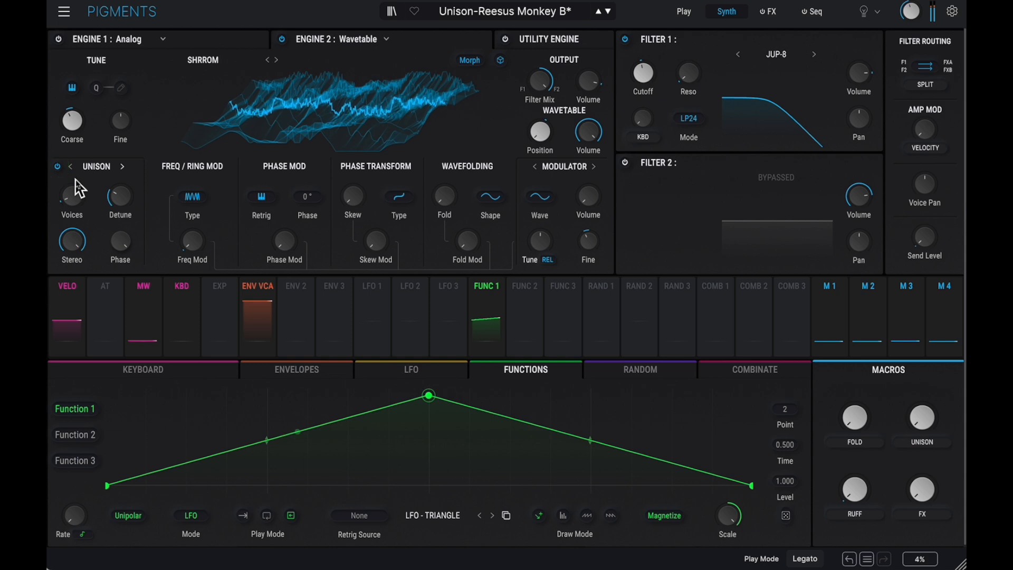
pyautogui.moveTo(76, 198)
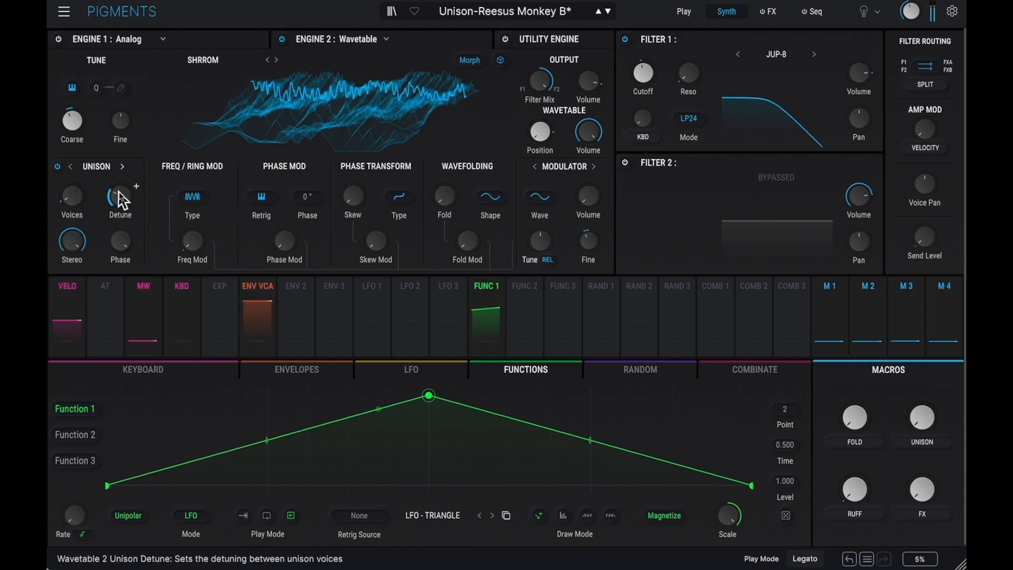
pyautogui.moveTo(122, 200)
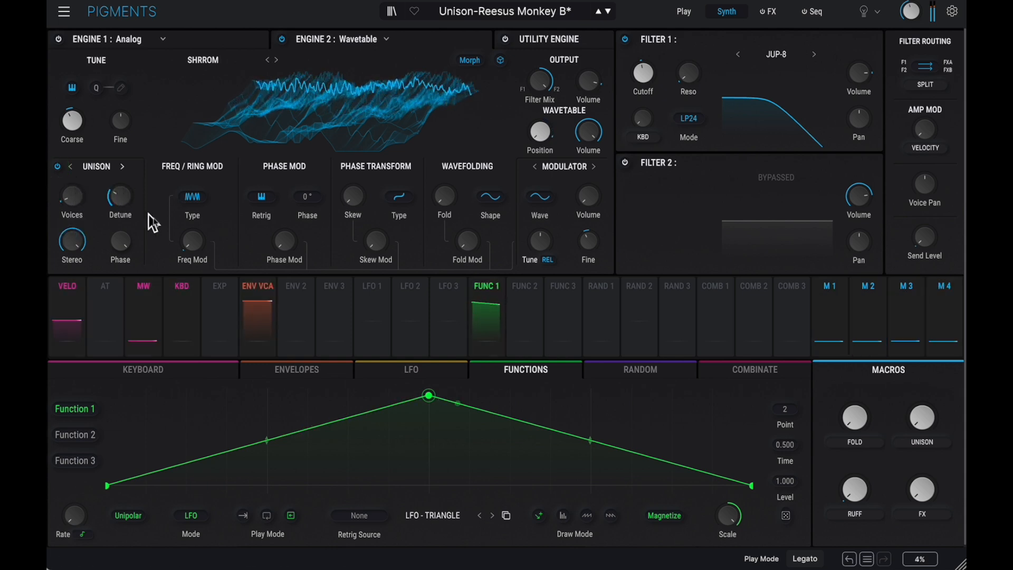
# Step: Set the Engine 2 wavetable's Freq Mod amount to 0.056
pyautogui.moveTo(193, 249)
pyautogui.moveTo(193, 249)
pyautogui.mouseDown()
pyautogui.moveTo(185, 195)
pyautogui.moveTo(184, 237)
pyautogui.mouseUp()
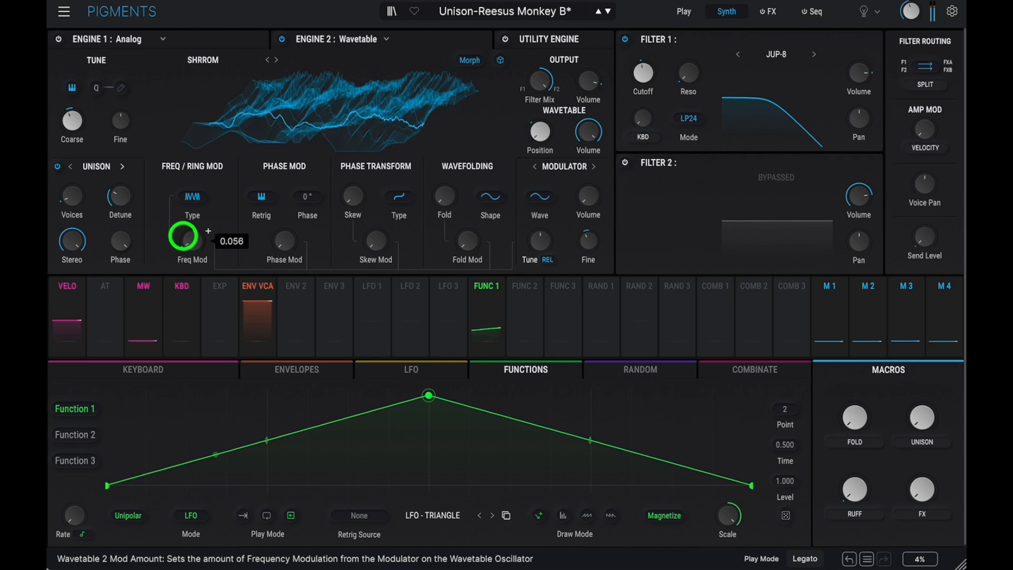
pyautogui.moveTo(183, 237); pyautogui.dragTo(185, 239)
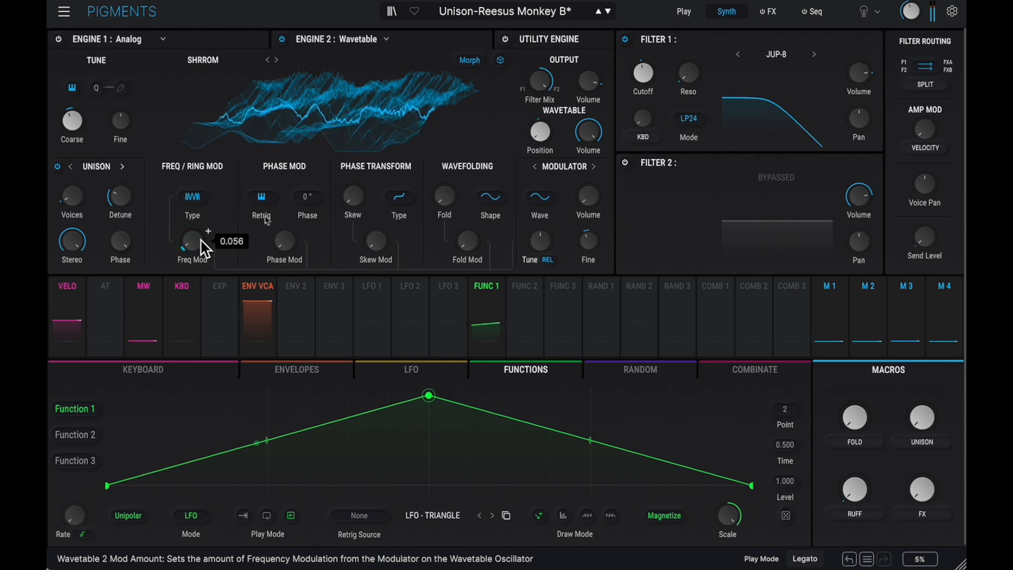
# Step: Turn on the Multimode Filter 2 and adjust its cutoff
pyautogui.click(625, 163)
pyautogui.moveTo(640, 194)
pyautogui.mouseDown()
pyautogui.moveTo(634, 231)
pyautogui.moveTo(621, 197)
pyautogui.mouseUp()
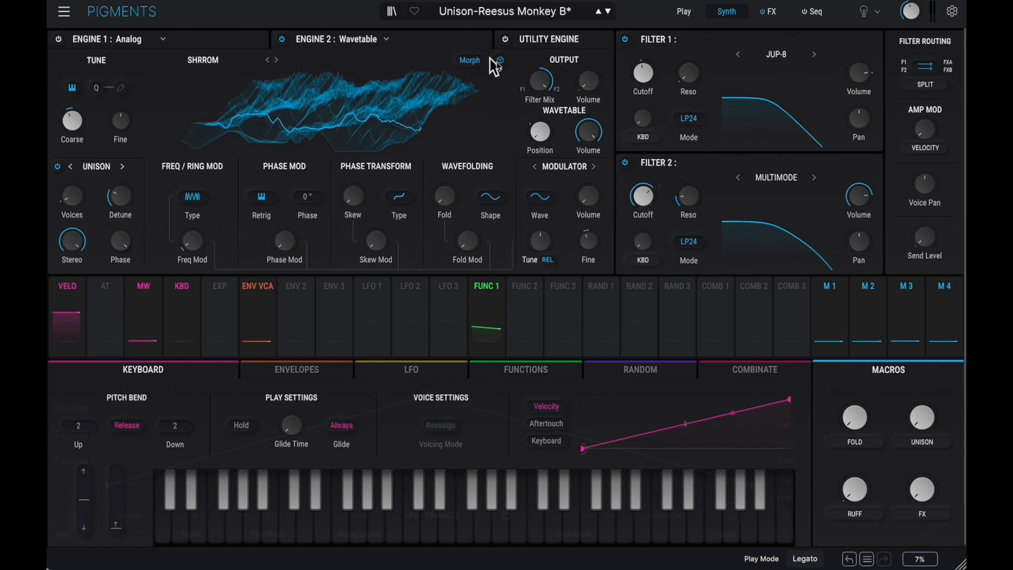
pyautogui.moveTo(542, 91)
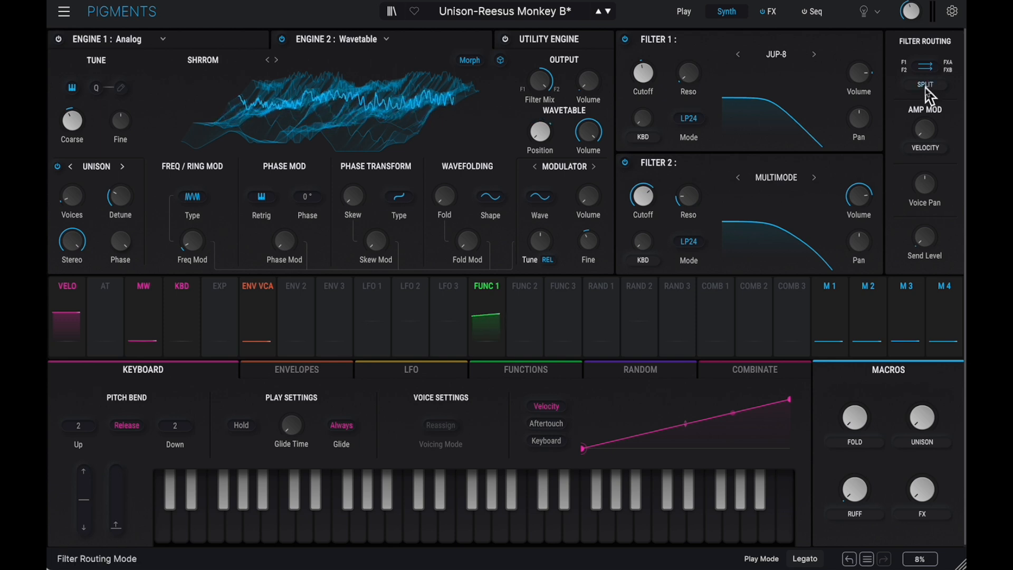
# Step: Bypass Engine 2 and turn Engine 1 back on with its Analog settings shown
pyautogui.click(282, 40)
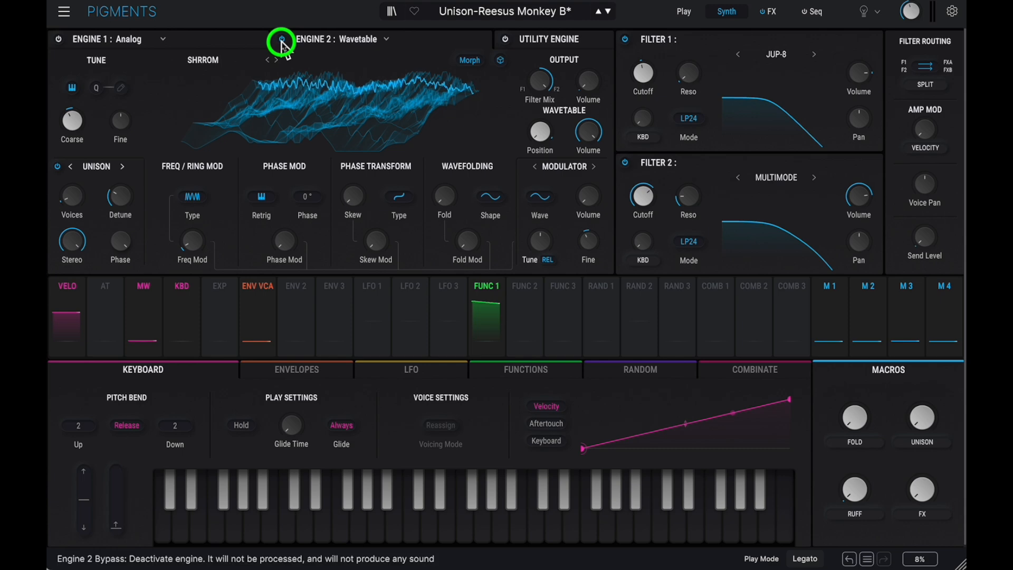
pyautogui.click(246, 42)
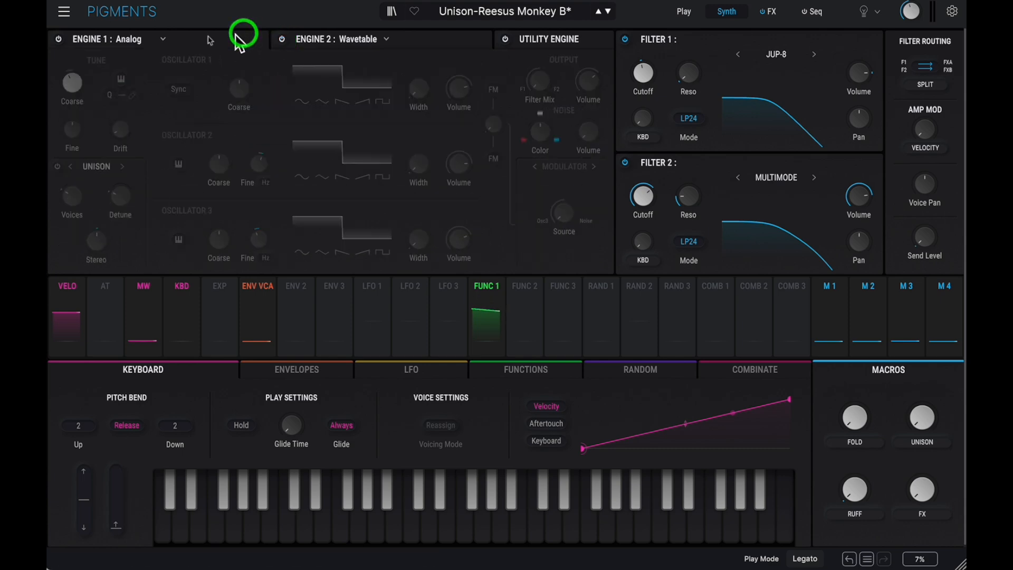
pyautogui.click(59, 40)
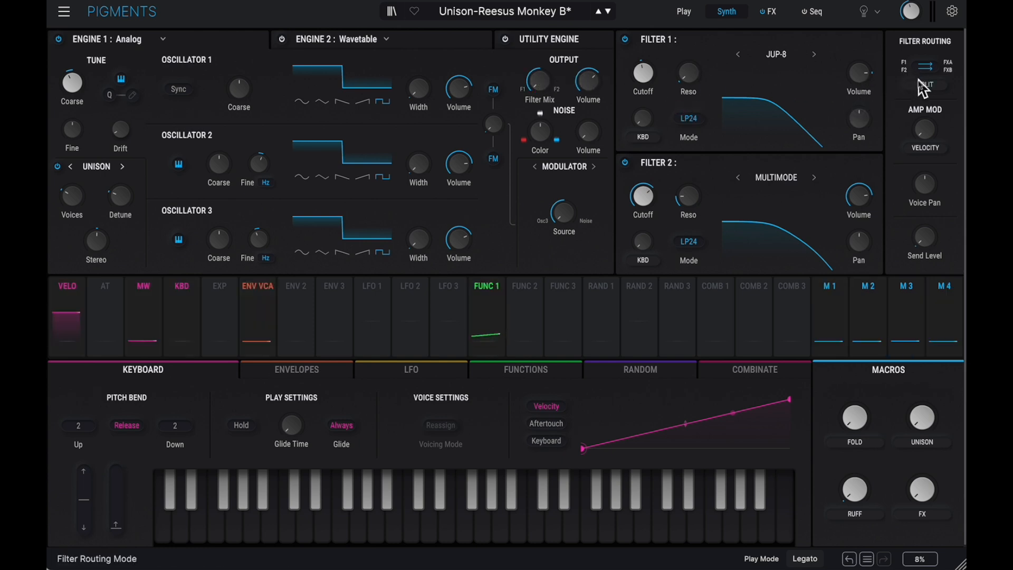
# Step: Open the effects page and audition the FOLD macro and the overall effects bypass
pyautogui.click(771, 12)
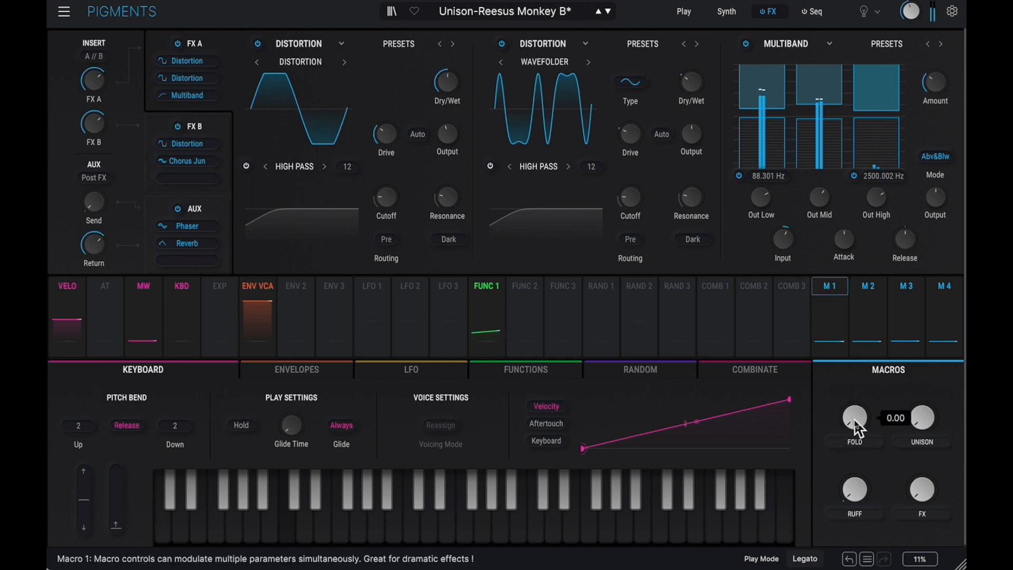
pyautogui.moveTo(854, 418); pyautogui.dragTo(777, 422)
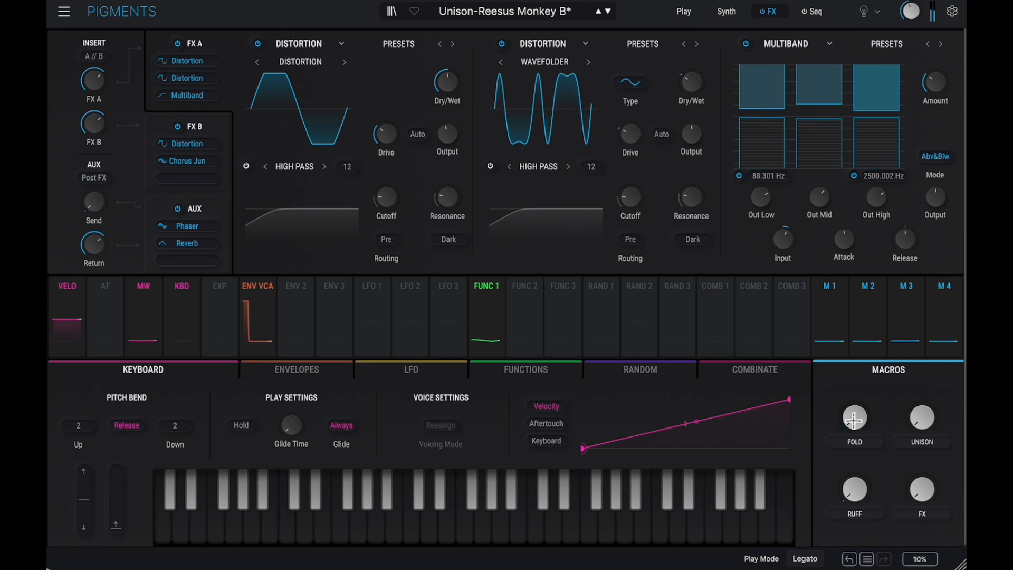
pyautogui.click(771, 12)
pyautogui.click(771, 12)
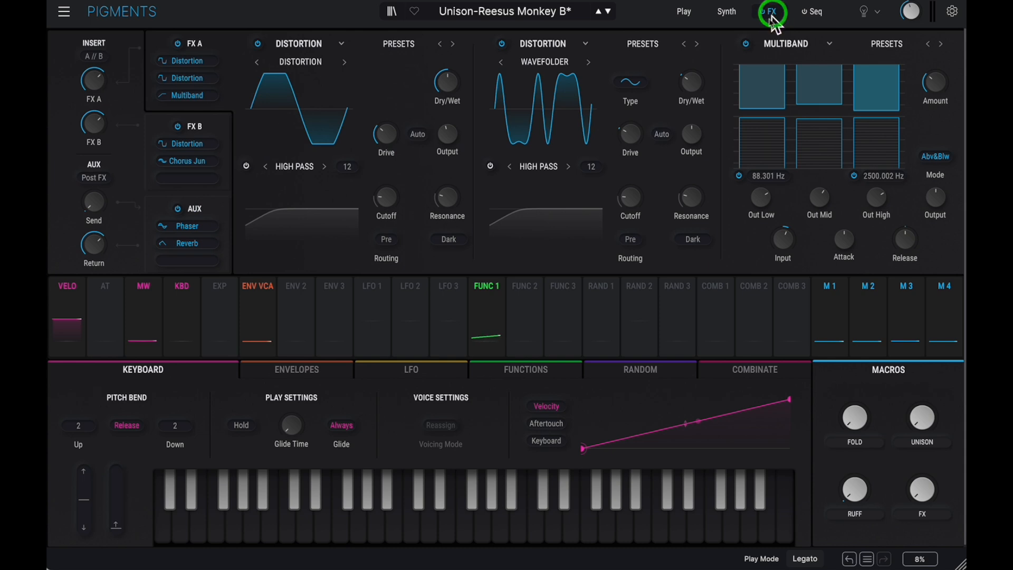
# Step: Show the FX B effects chain and turn the RUFF macro up to its maximum
pyautogui.click(217, 127)
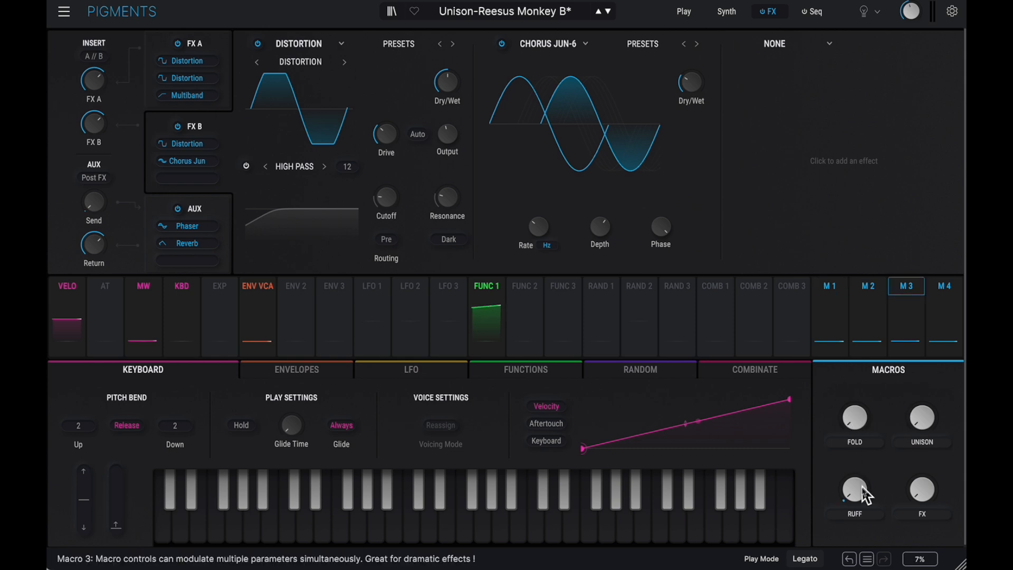
pyautogui.moveTo(857, 490)
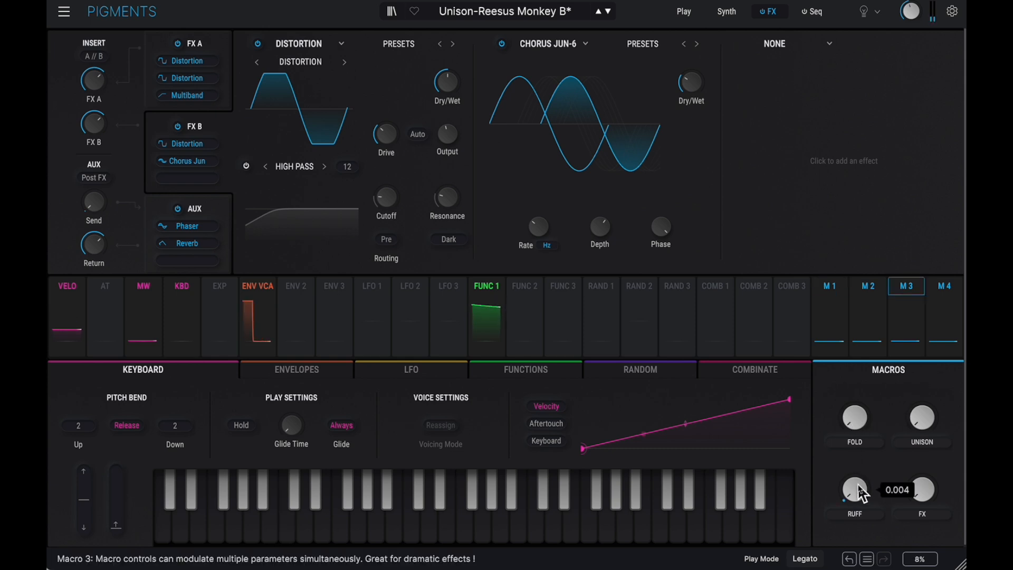
pyautogui.moveTo(857, 488); pyautogui.dragTo(815, 325)
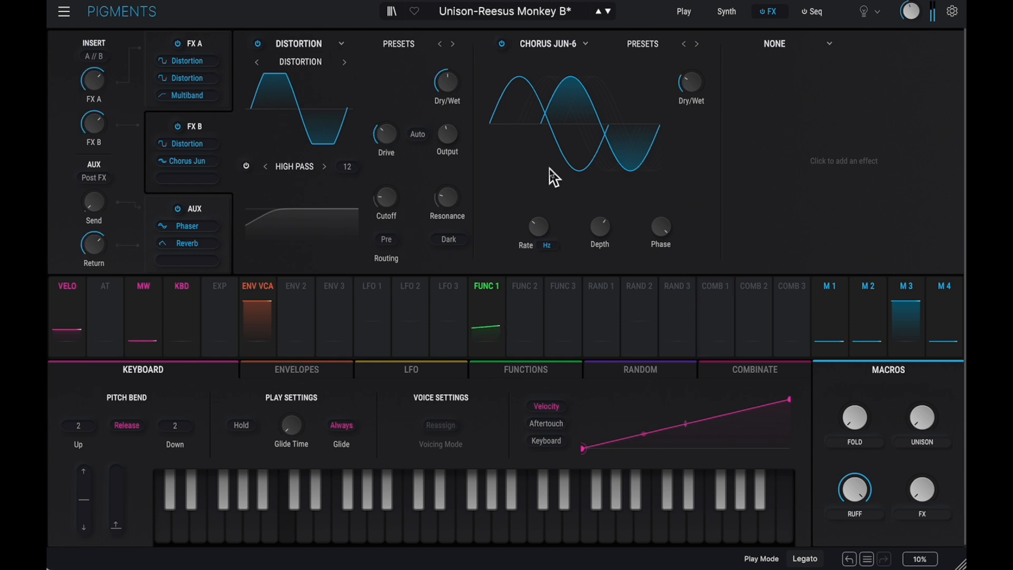
# Step: Audition the FX B chain by bypassing and re-enabling Chorus Jun-6 and Distortion, one after the other
pyautogui.click(502, 46)
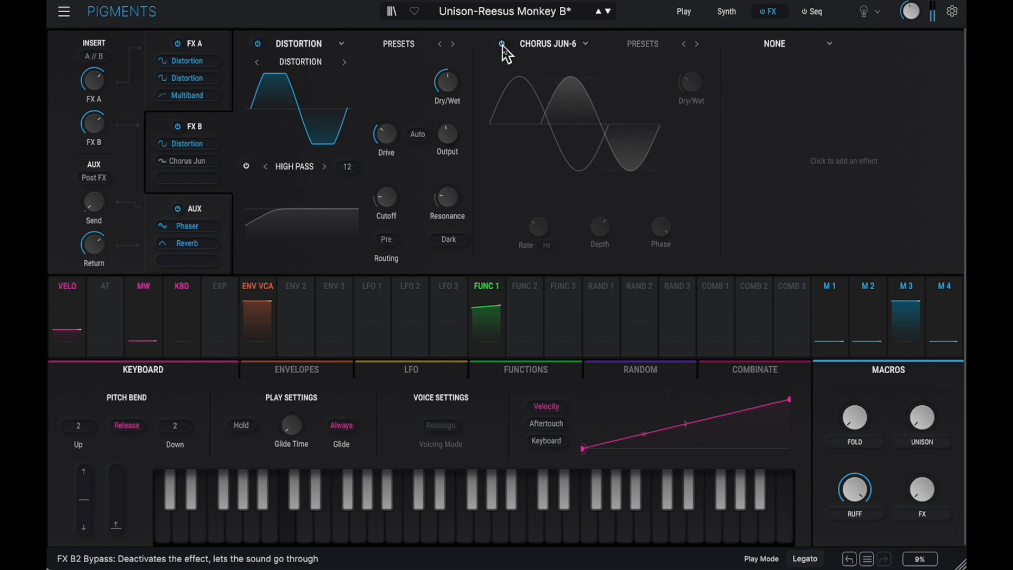
pyautogui.click(504, 47)
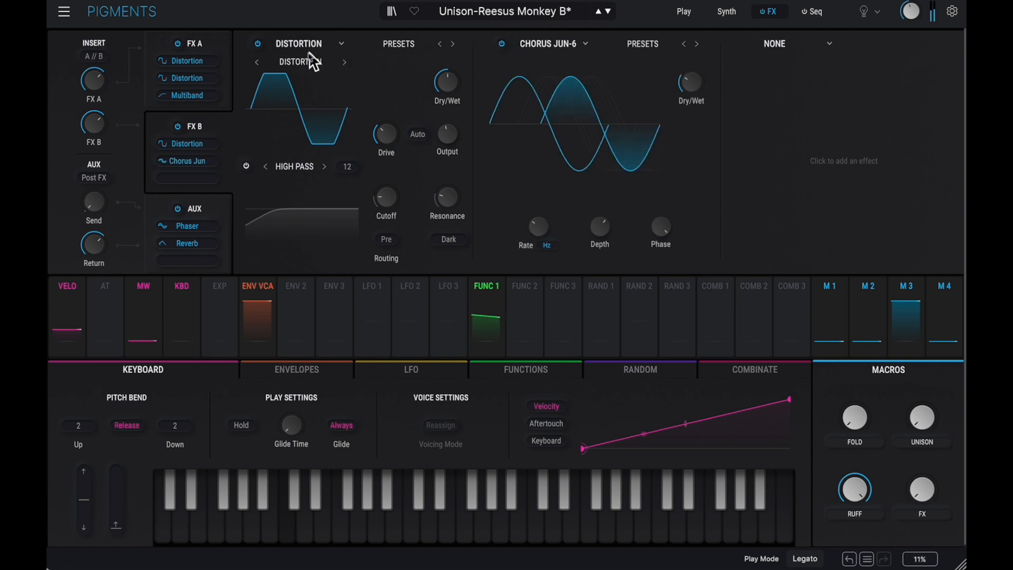
pyautogui.click(258, 46)
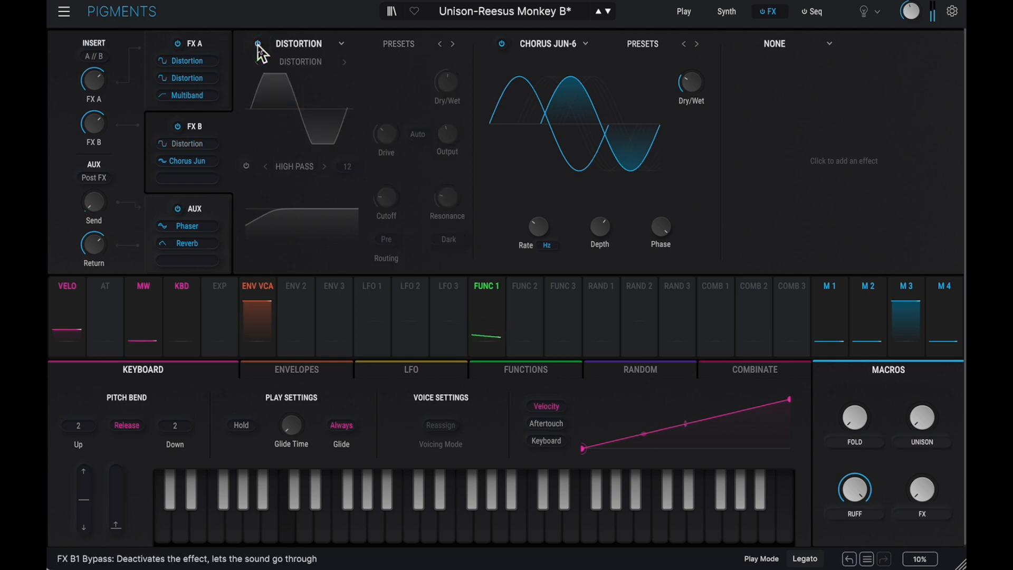
pyautogui.click(258, 45)
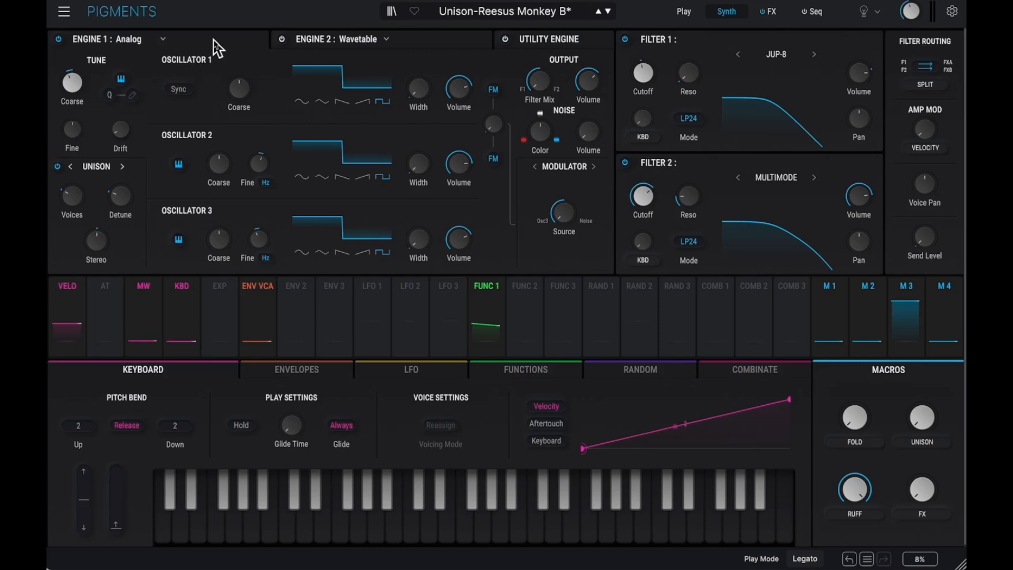
# Step: Show the AUX chain's Phaser and Reverb on the effects page and audition the FX macro
pyautogui.click(771, 13)
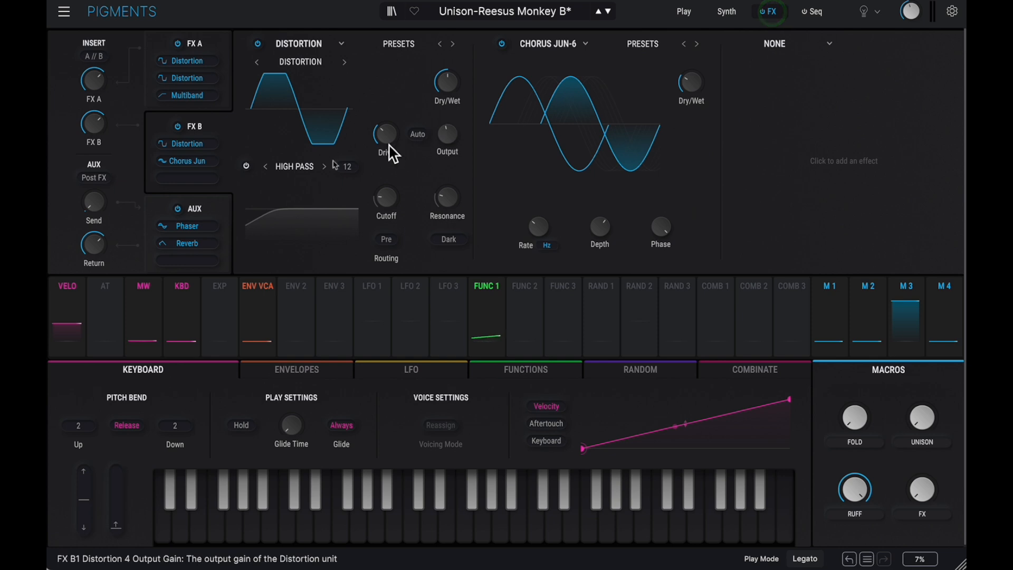
pyautogui.click(217, 210)
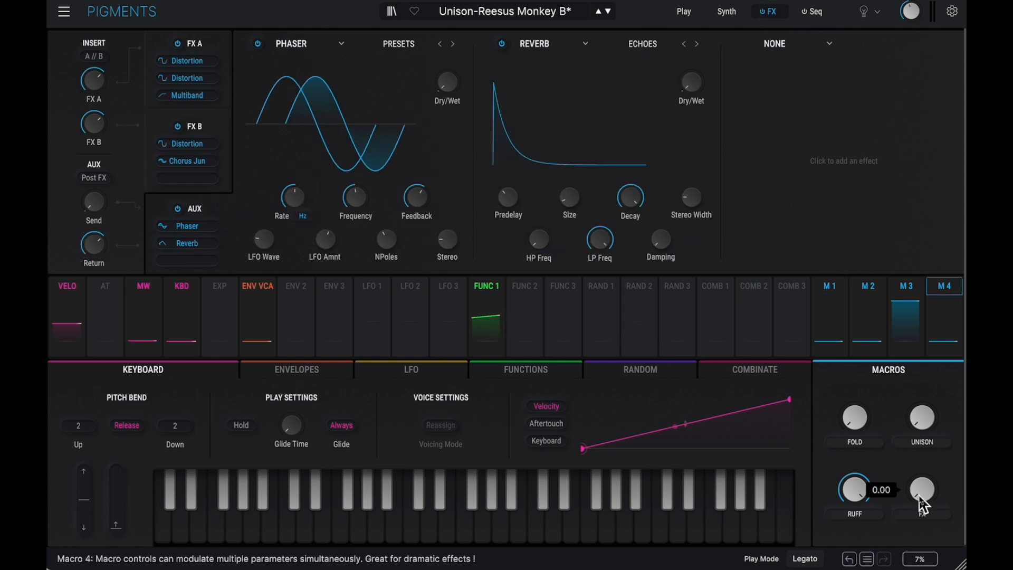
pyautogui.moveTo(920, 493); pyautogui.dragTo(845, 497)
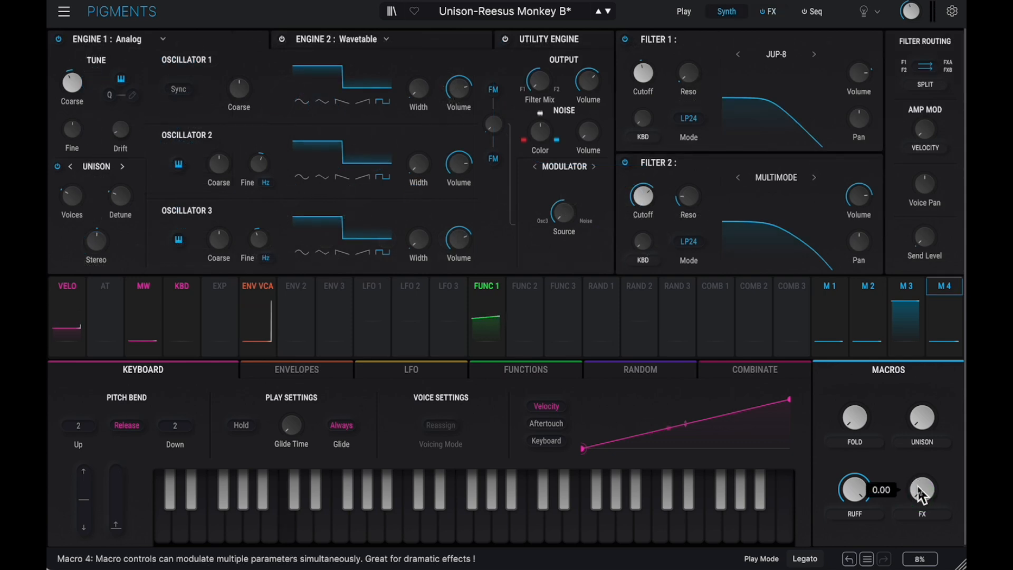
pyautogui.moveTo(920, 495); pyautogui.dragTo(584, 320)
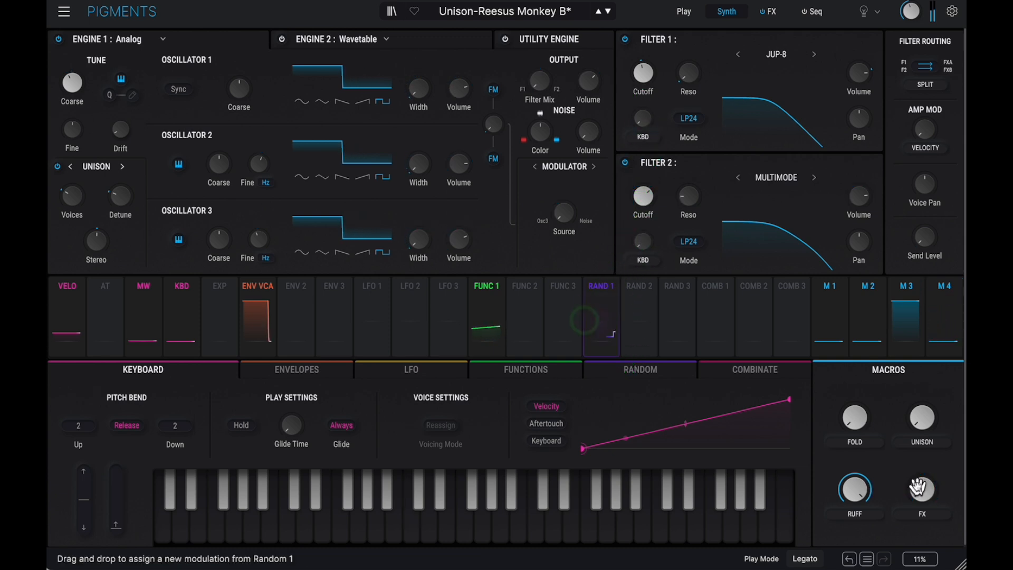